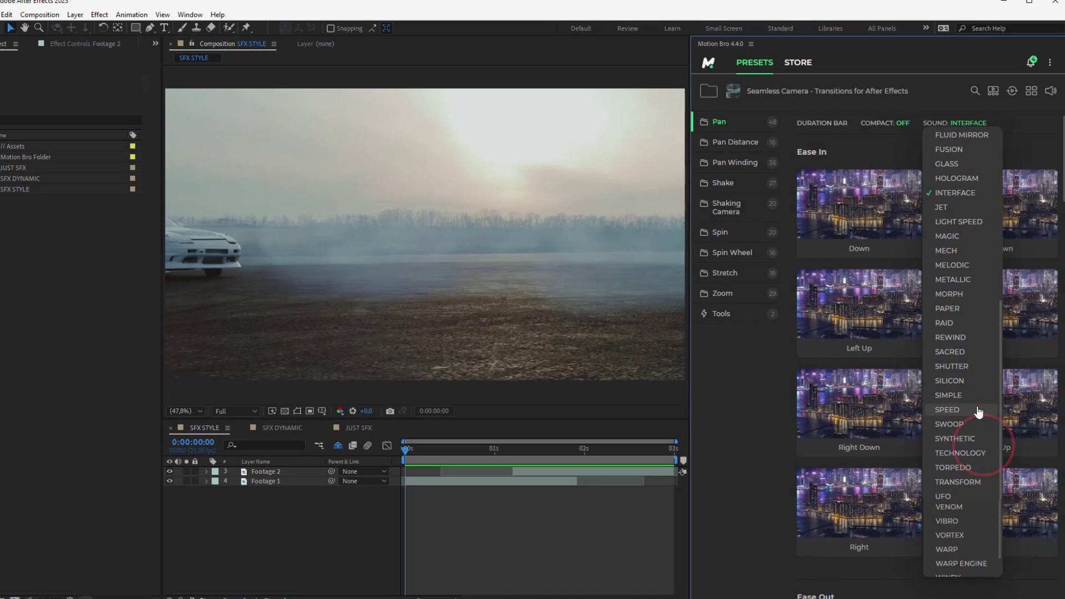
- Apply the Shaking Camera Left Up transition with the Speed sound style and preview it
{"action": "left_click", "coordinate": [985, 451]}
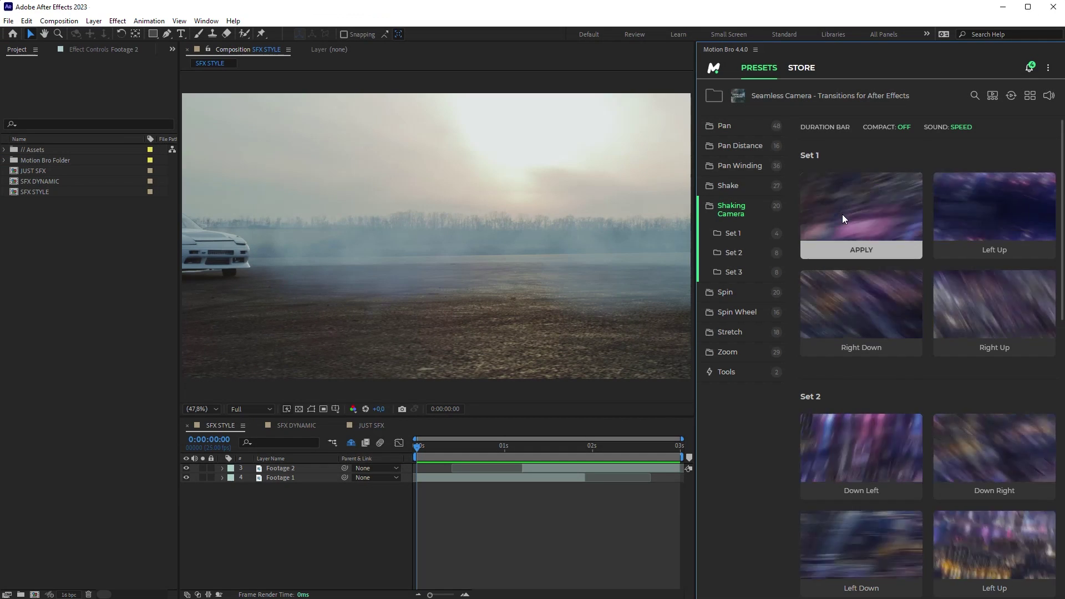
{"action": "mouse_move", "coordinate": [861, 206]}
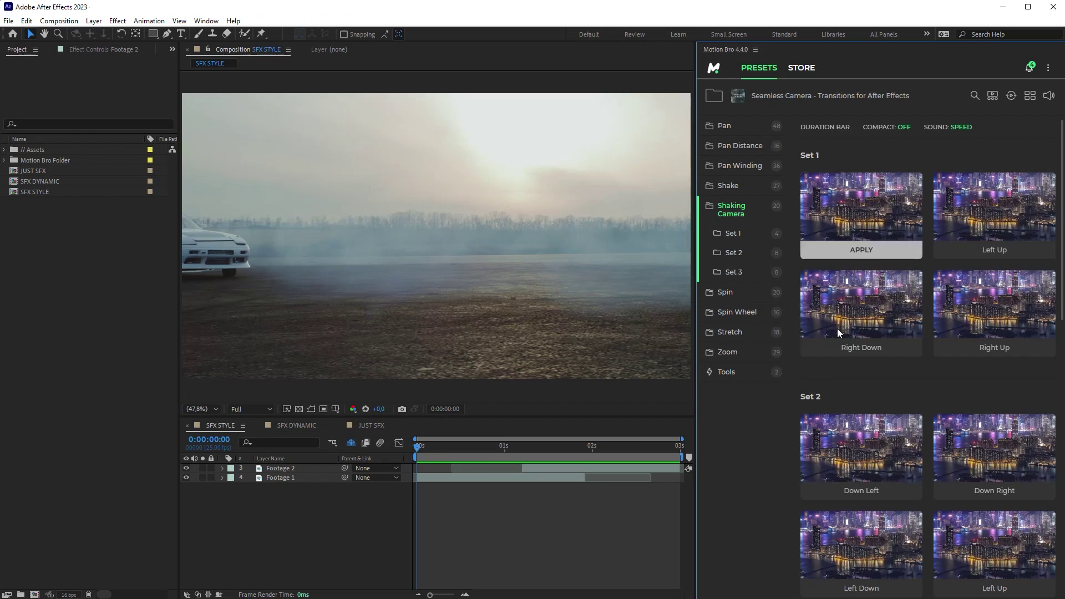
{"action": "left_click", "coordinate": [974, 257]}
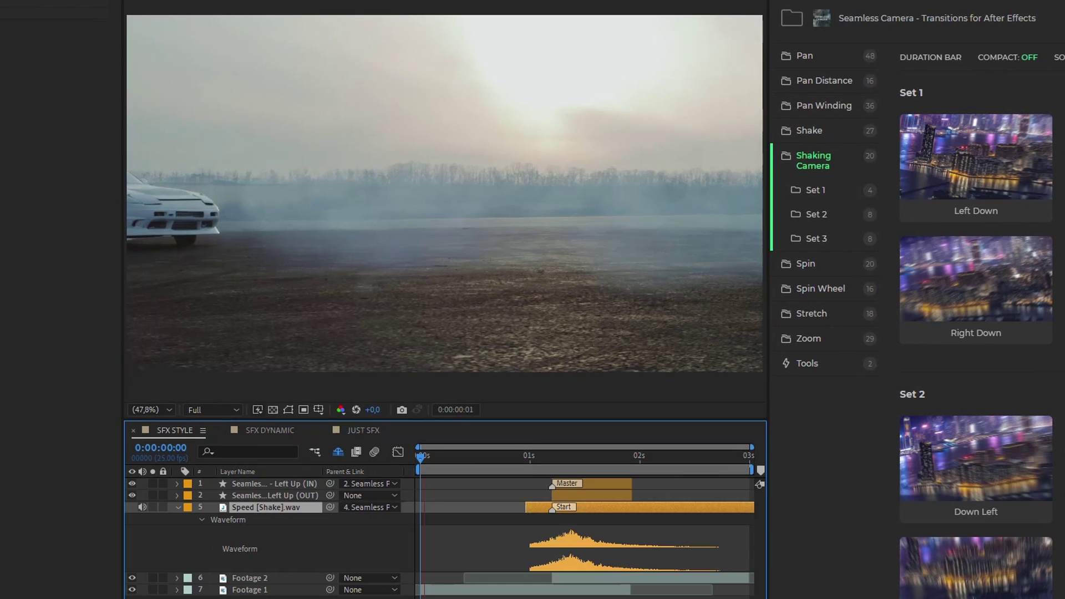
{"action": "key", "text": "space"}
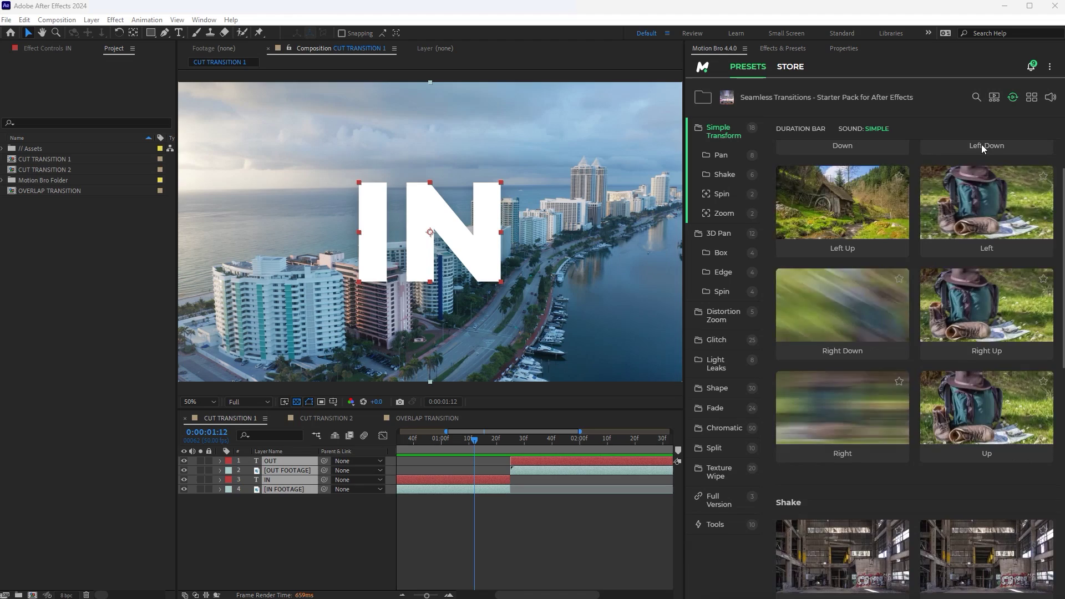
{"action": "scroll", "coordinate": [982, 148], "scroll_direction": "down", "scroll_amount": 2}
{"action": "scroll", "coordinate": [991, 233], "scroll_direction": "down", "scroll_amount": 2}
{"action": "scroll", "coordinate": [998, 316], "scroll_direction": "down", "scroll_amount": 2}
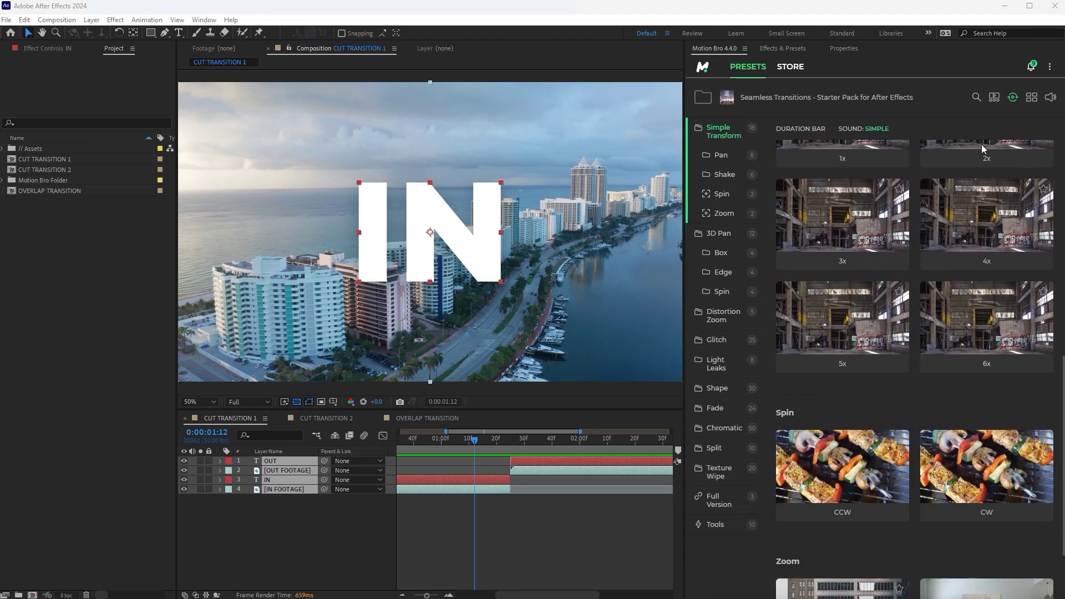
{"action": "scroll", "coordinate": [1007, 399], "scroll_direction": "down", "scroll_amount": 1}
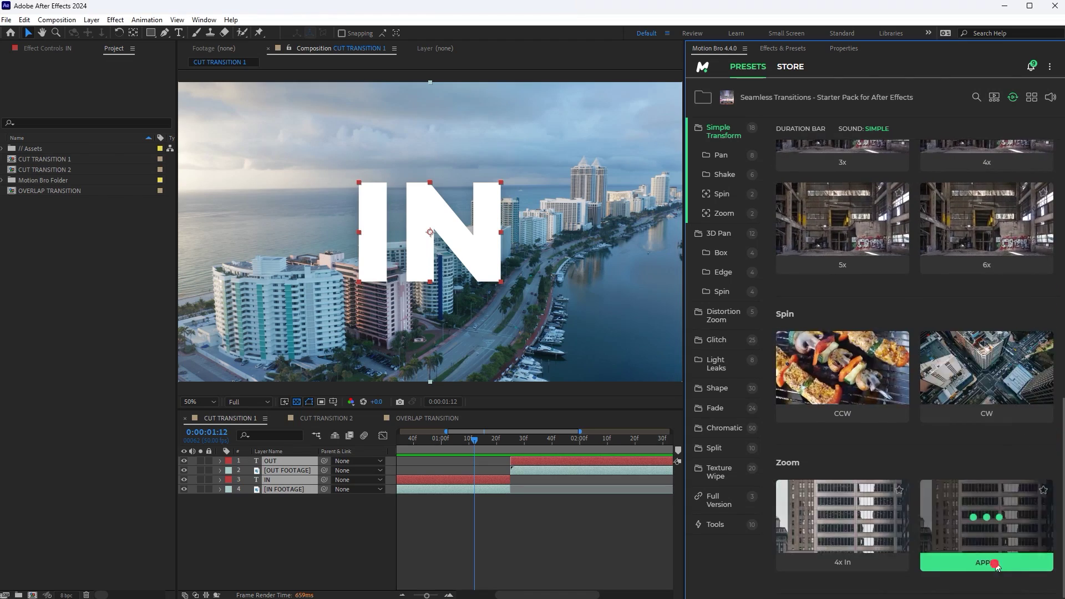
- Apply Zoom 4x Out and scrub the playhead through the zoom into the OUT footage
{"action": "left_click", "coordinate": [974, 563]}
{"action": "mouse_move", "coordinate": [475, 439]}
{"action": "left_mouse_down"}
{"action": "mouse_move", "coordinate": [447, 448]}
{"action": "mouse_move", "coordinate": [533, 461]}
{"action": "left_mouse_up"}
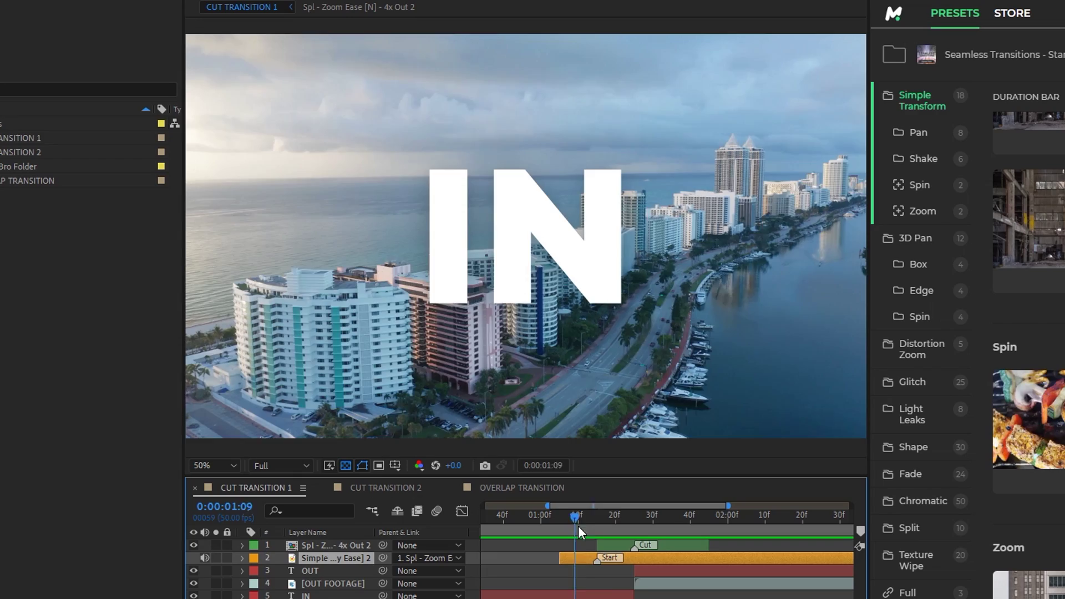
{"action": "mouse_move", "coordinate": [666, 546]}
{"action": "left_mouse_down"}
{"action": "mouse_move", "coordinate": [700, 551]}
{"action": "mouse_move", "coordinate": [614, 554]}
{"action": "mouse_move", "coordinate": [647, 560]}
{"action": "left_mouse_up"}
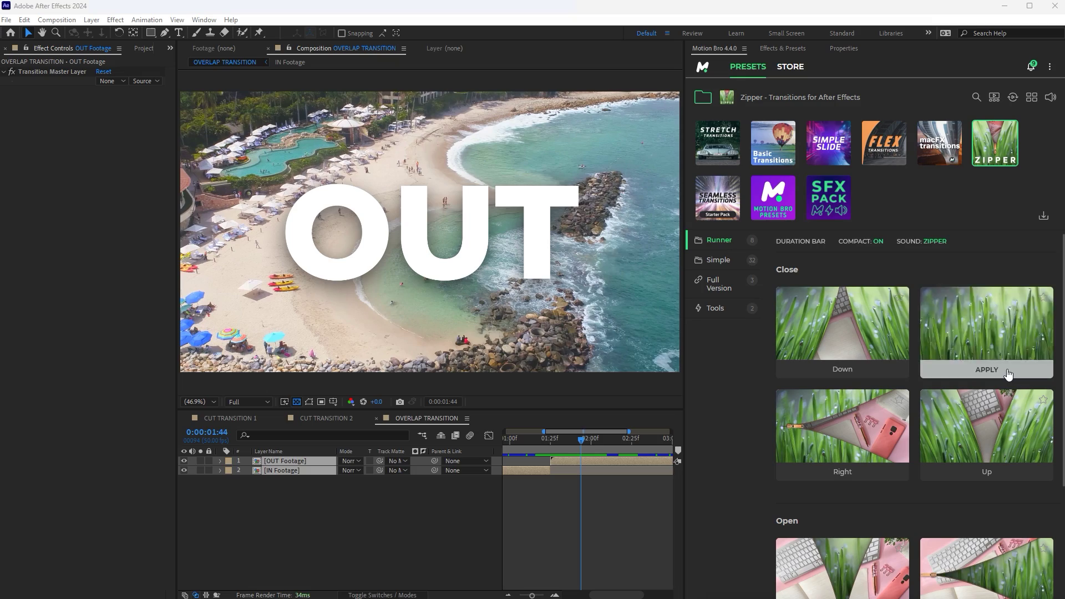
- Apply the Zipper Runner Left transition and scrub between the IN and OUT shots
{"action": "left_click", "coordinate": [1007, 369]}
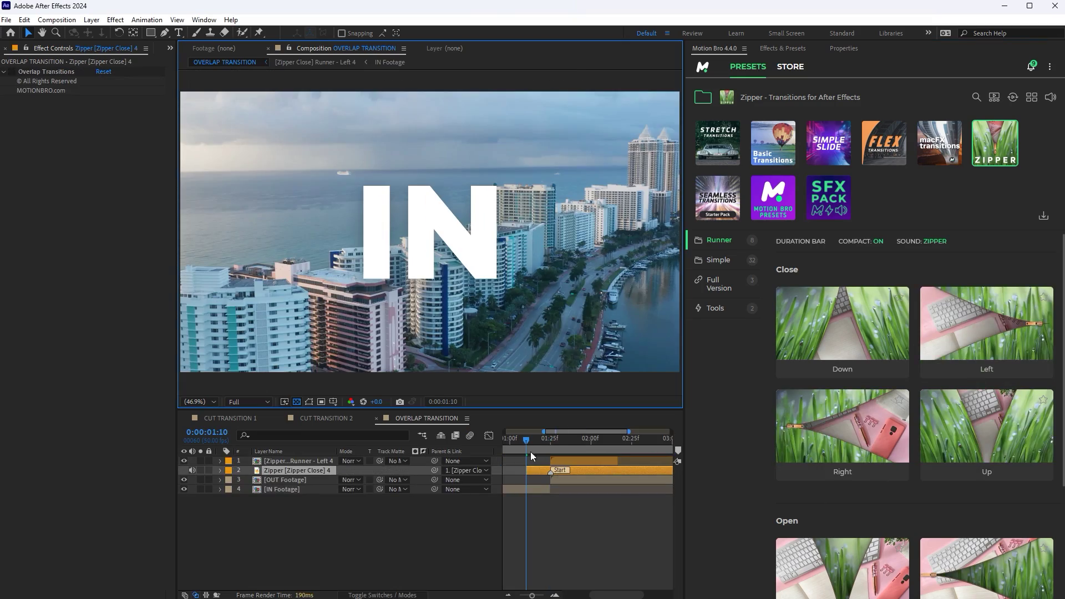
{"action": "left_click_drag", "start_coordinate": [531, 457], "coordinate": [615, 458]}
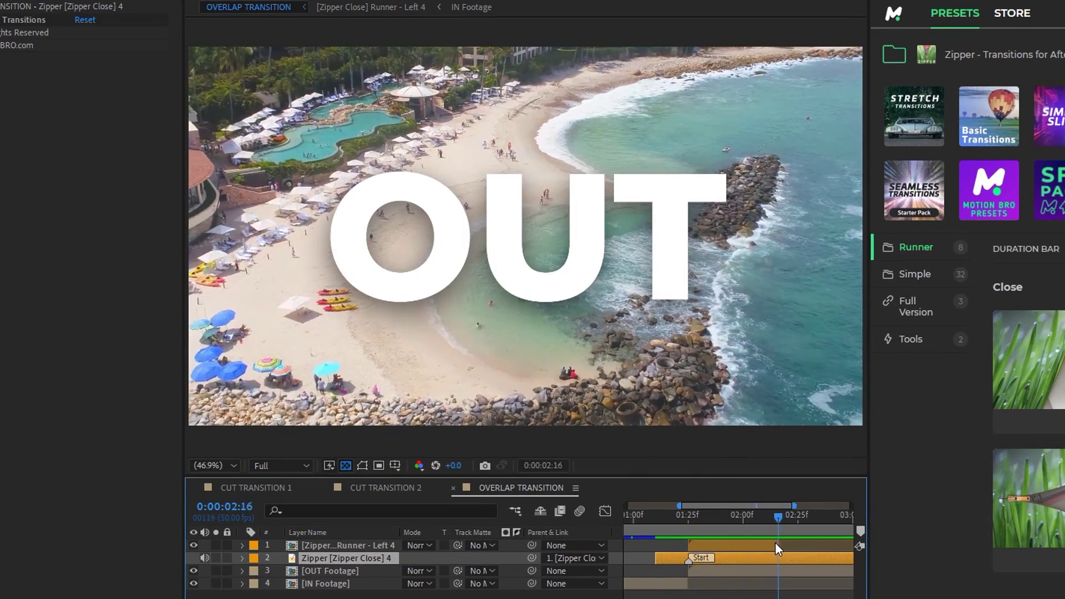
{"action": "mouse_move", "coordinate": [775, 541]}
{"action": "left_mouse_down"}
{"action": "mouse_move", "coordinate": [713, 542]}
{"action": "mouse_move", "coordinate": [564, 459]}
{"action": "left_mouse_up"}
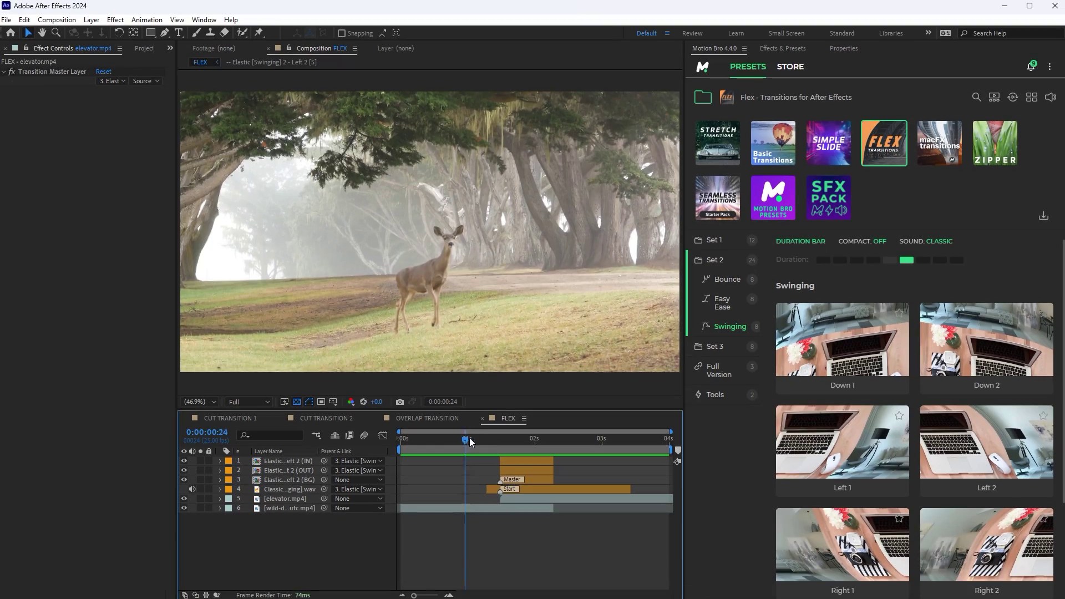
- Scrub the FLEX timeline from 0:24 to 2:02 to reach the escalator clip
{"action": "left_click_drag", "start_coordinate": [470, 438], "coordinate": [542, 445]}
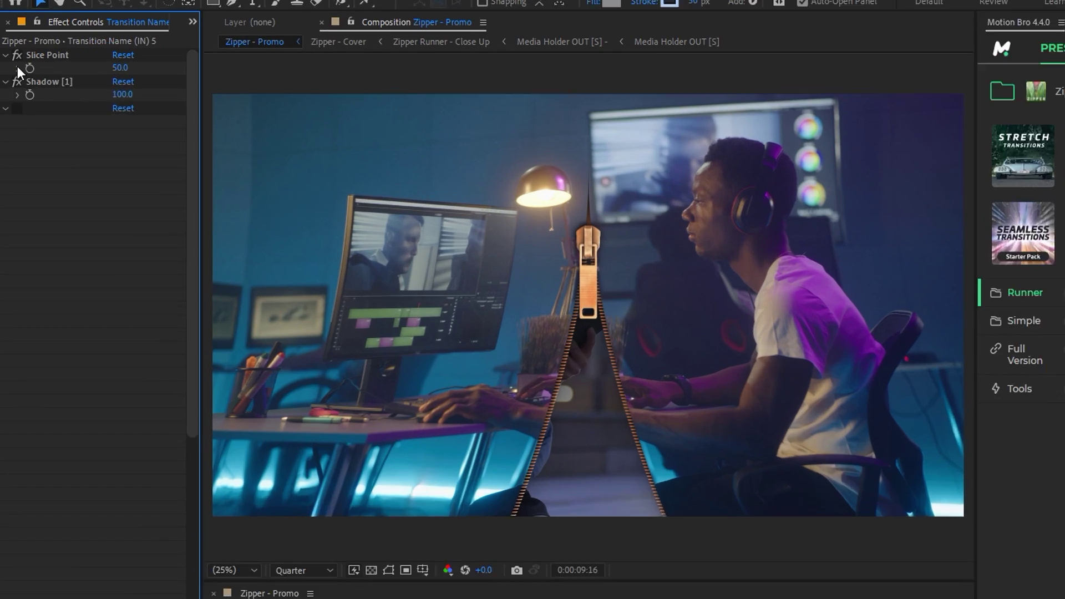
- Expand the zipper transition's Slice Point and drag its slider to a lower value
{"action": "left_click", "coordinate": [17, 61]}
{"action": "mouse_move", "coordinate": [113, 88]}
{"action": "left_mouse_down"}
{"action": "mouse_move", "coordinate": [128, 88]}
{"action": "mouse_move", "coordinate": [97, 90]}
{"action": "left_mouse_up"}
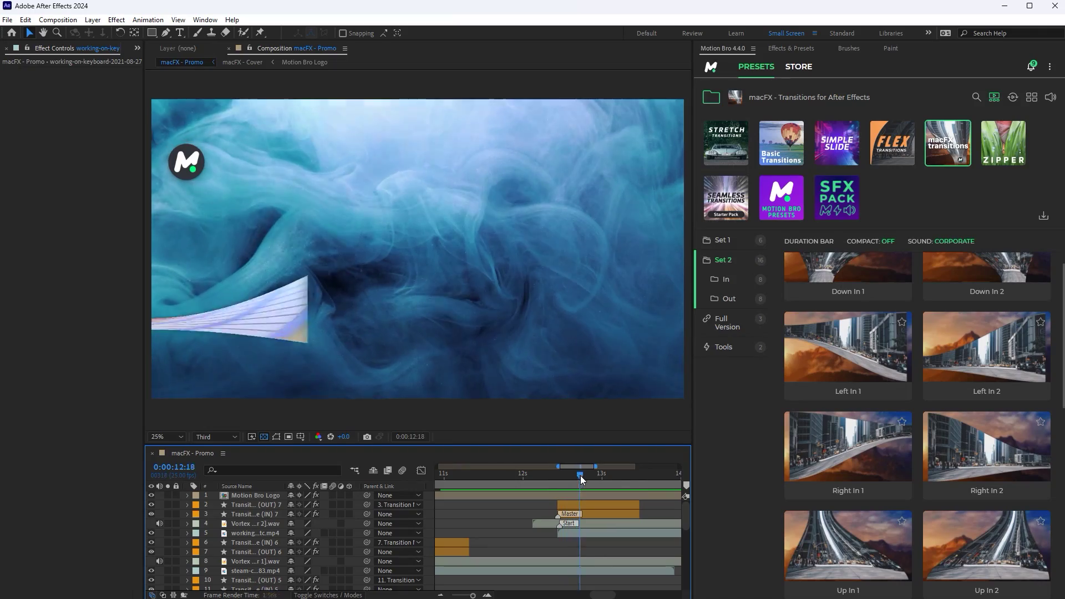
- Scrub to 13:03 to reveal the keyboard shot, then select layer 3 Transition (IN) 7
{"action": "left_click_drag", "start_coordinate": [580, 476], "coordinate": [607, 487]}
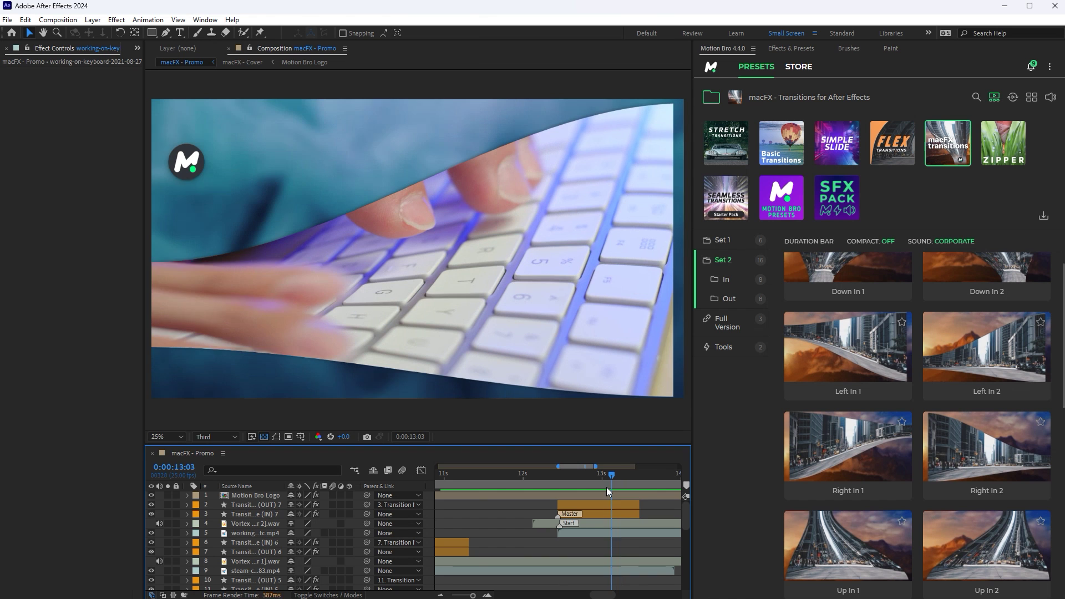
{"action": "left_click", "coordinate": [600, 512]}
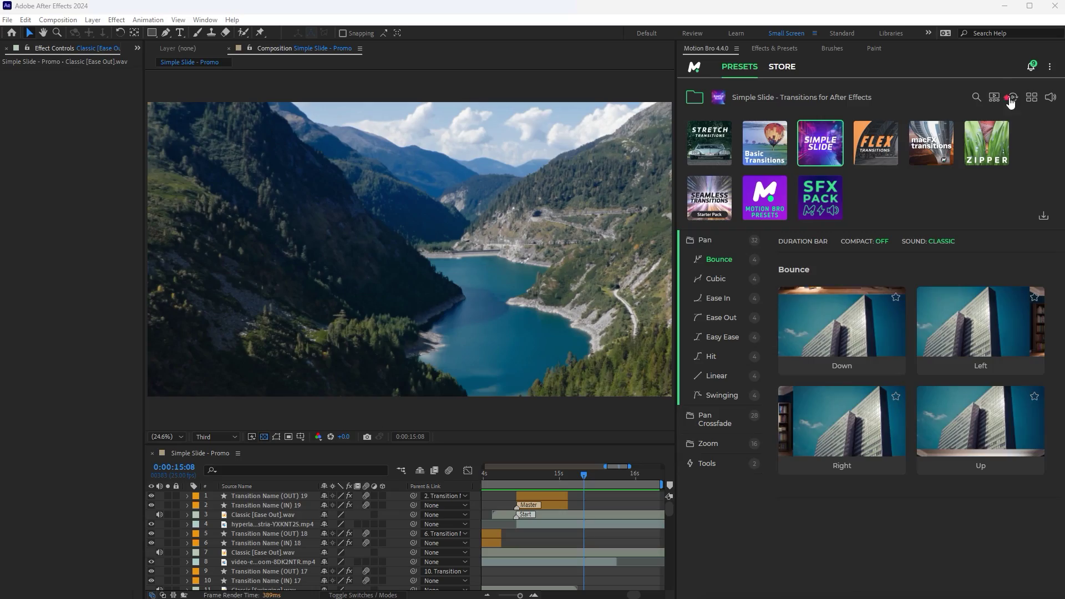
- Browse the Simple Slide pack's Cubic, then Swinging, pan transition categories
{"action": "left_click", "coordinate": [719, 285]}
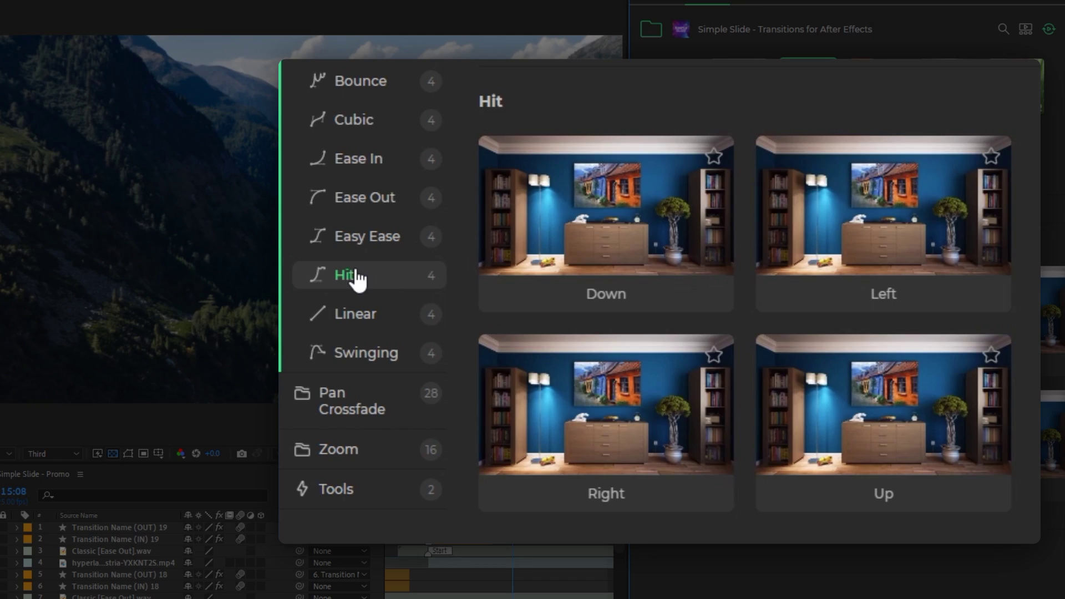
{"action": "left_click", "coordinate": [366, 358]}
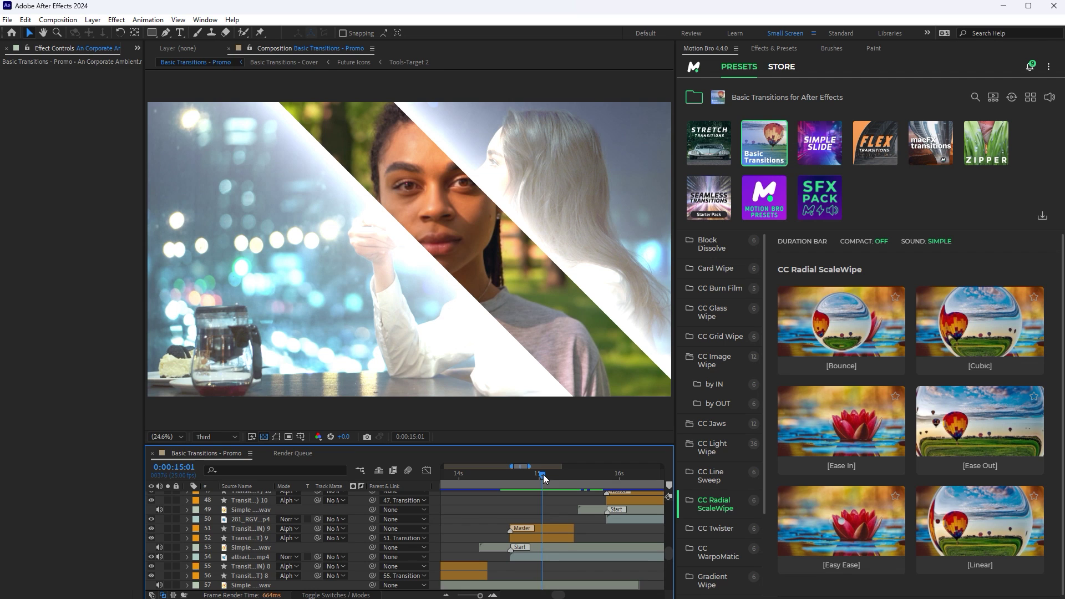
- On layer 51, set CC Light Wipe Center to about 1444 and Direction to 150°
{"action": "left_click", "coordinate": [552, 527]}
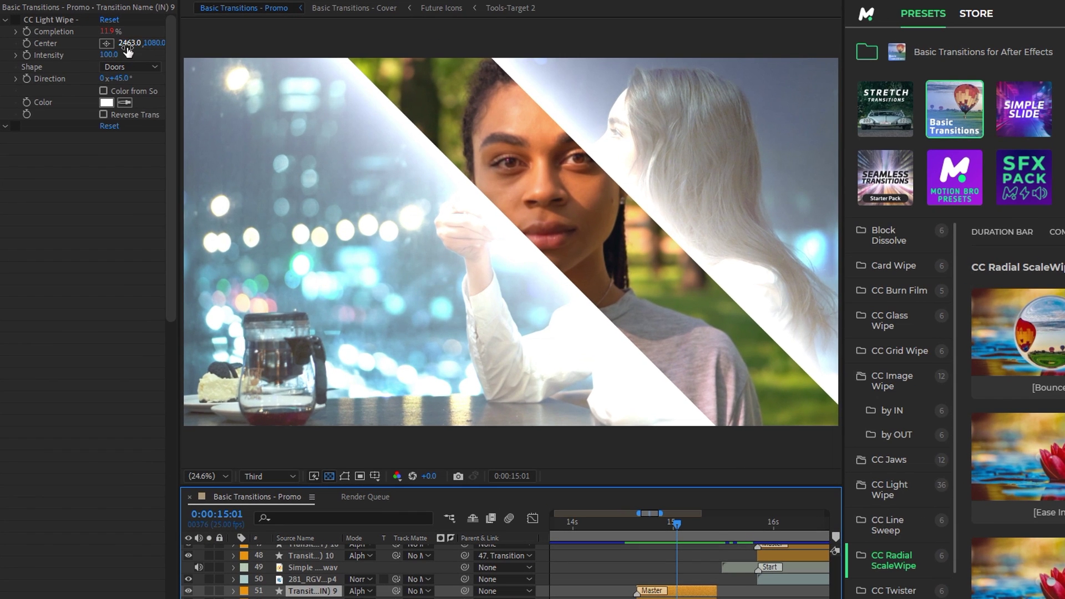
{"action": "left_click_drag", "start_coordinate": [222, 56], "coordinate": [440, 242]}
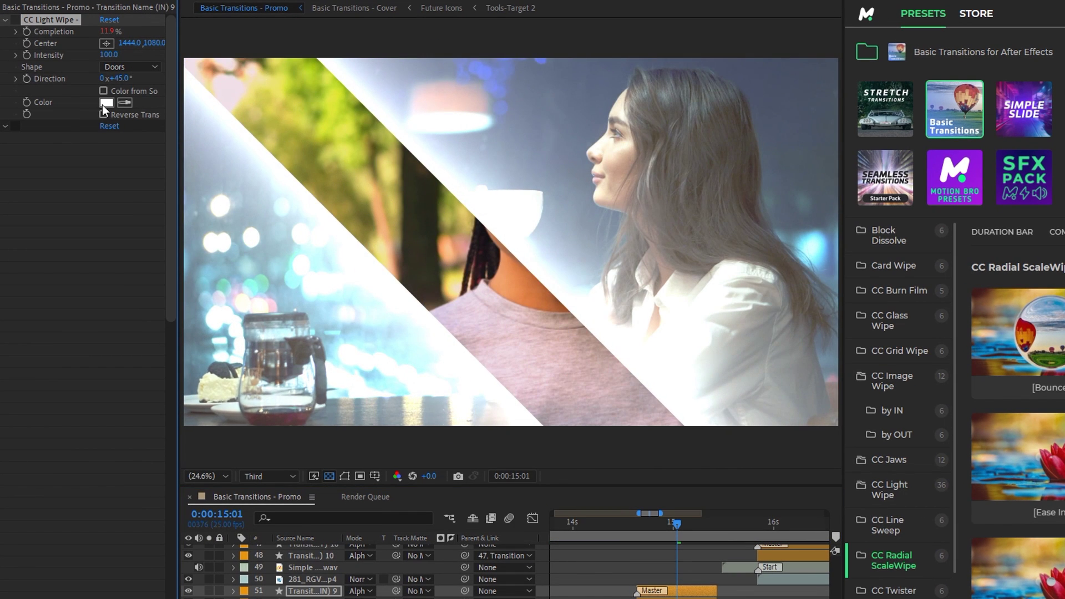
{"action": "left_click_drag", "start_coordinate": [117, 78], "coordinate": [199, 80]}
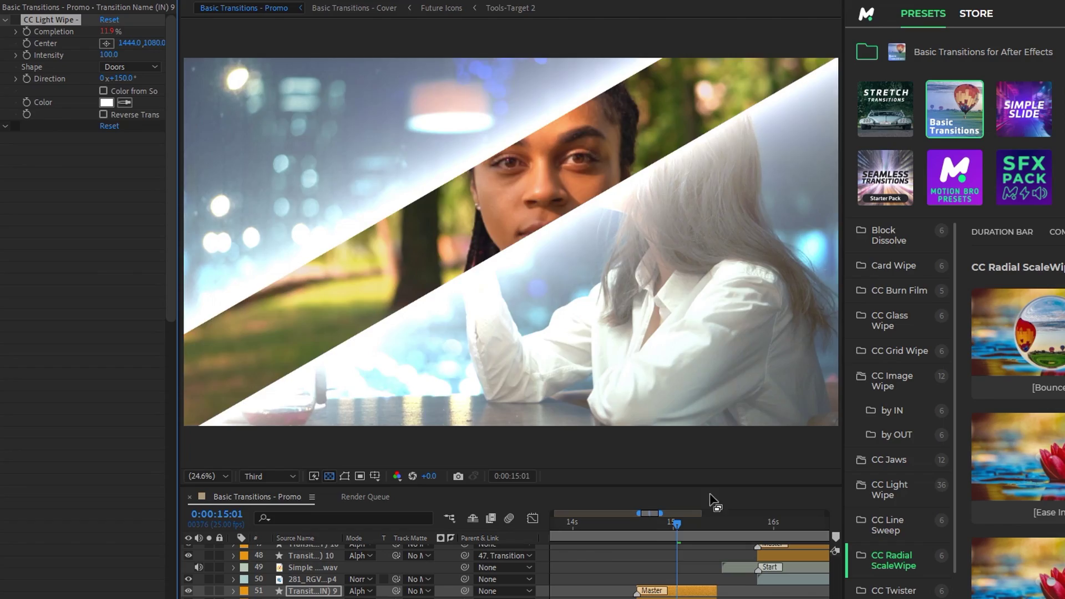